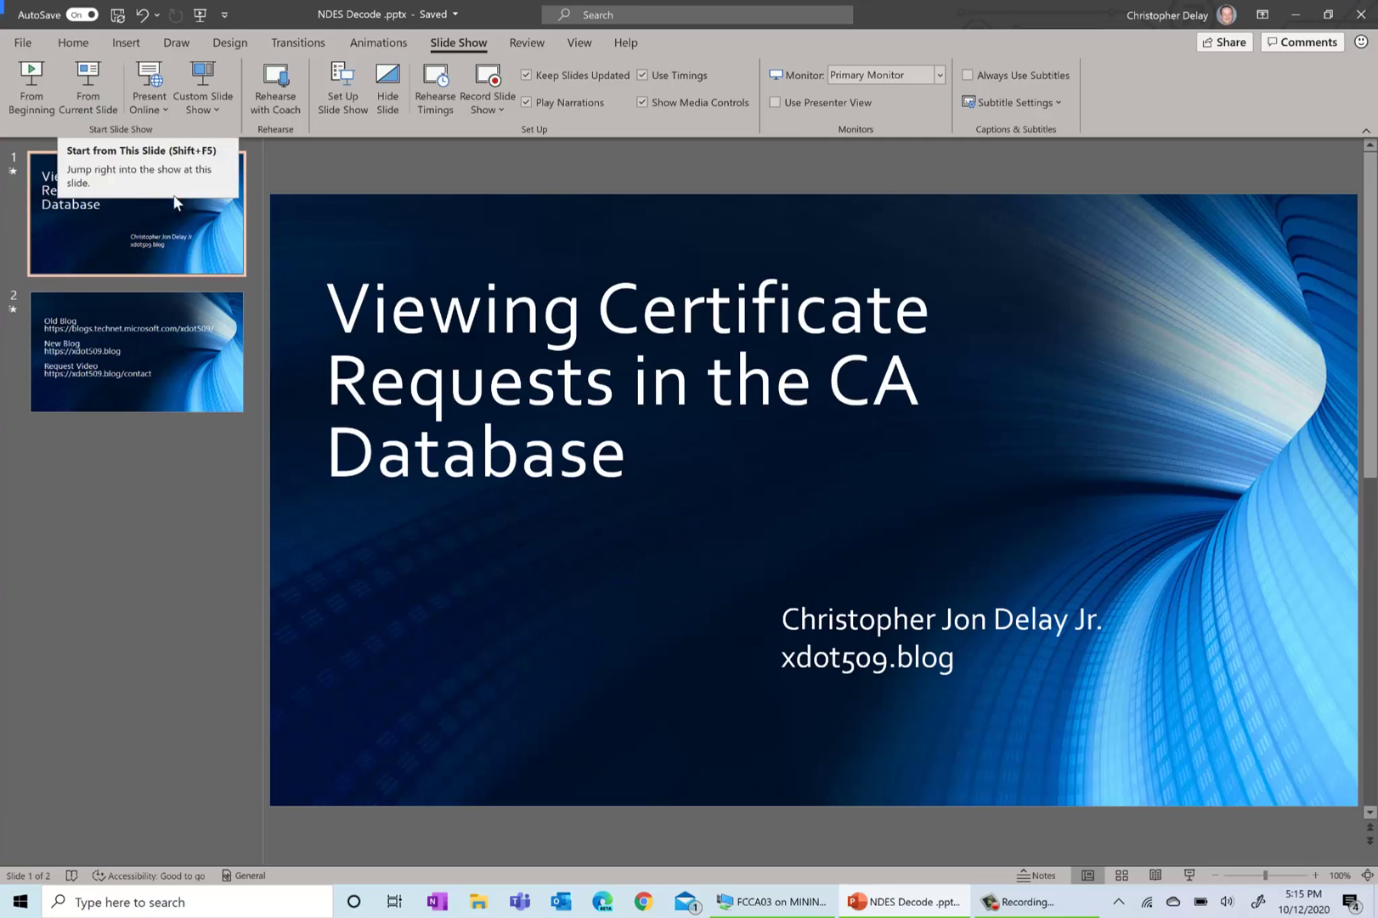
Step: Show FourthCoffee CA 04's Issued Certificates list, requests 2 through 22, from the FCCA03 VM
{"action": "left_click", "coordinate": [782, 899]}
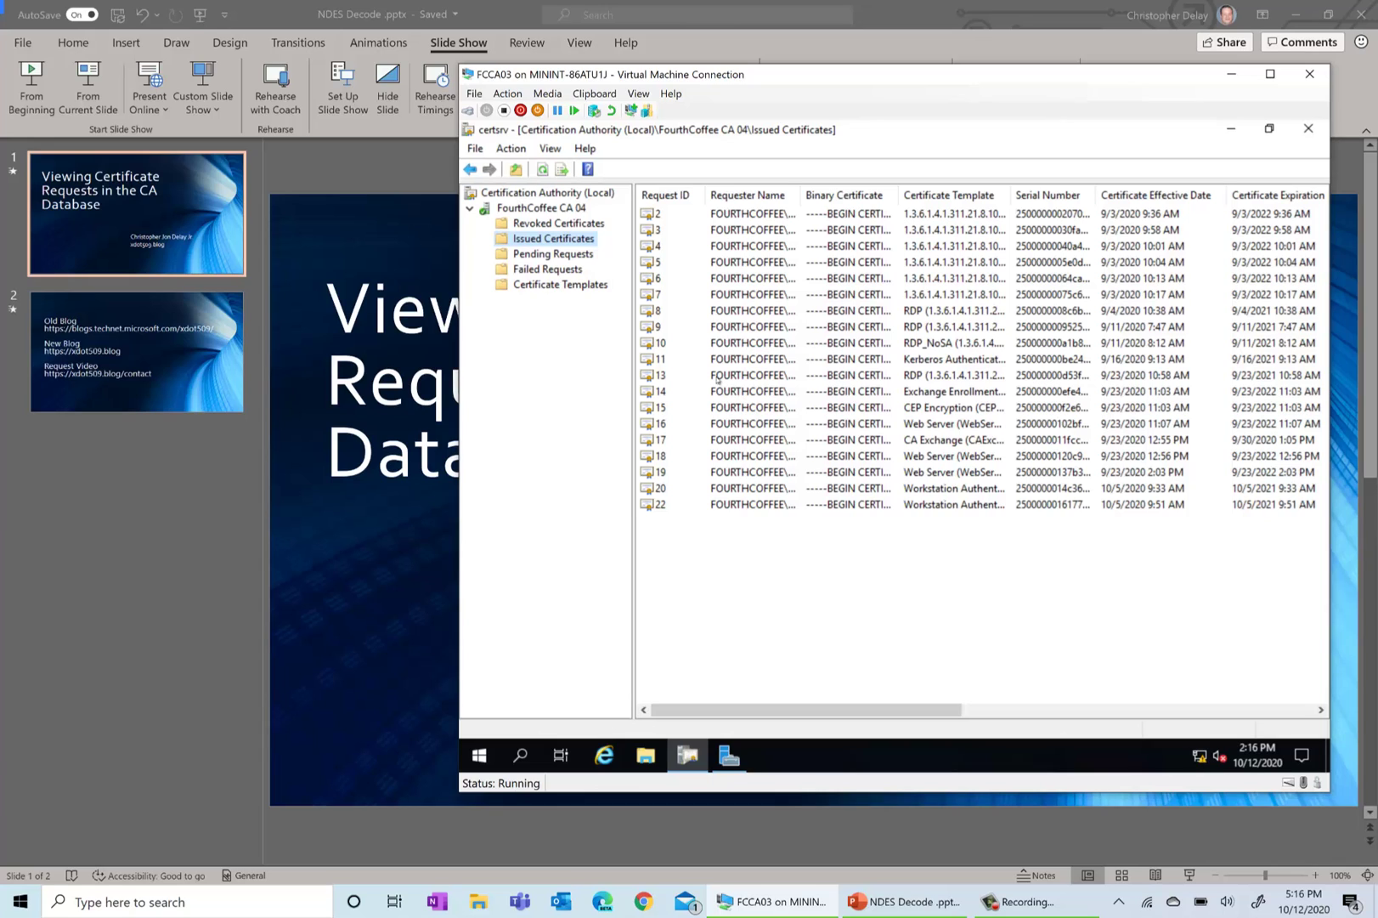
Step: Use View > Add/Remove Columns to add the Binary Request column to Issued Certificates
{"action": "left_click", "coordinate": [557, 153]}
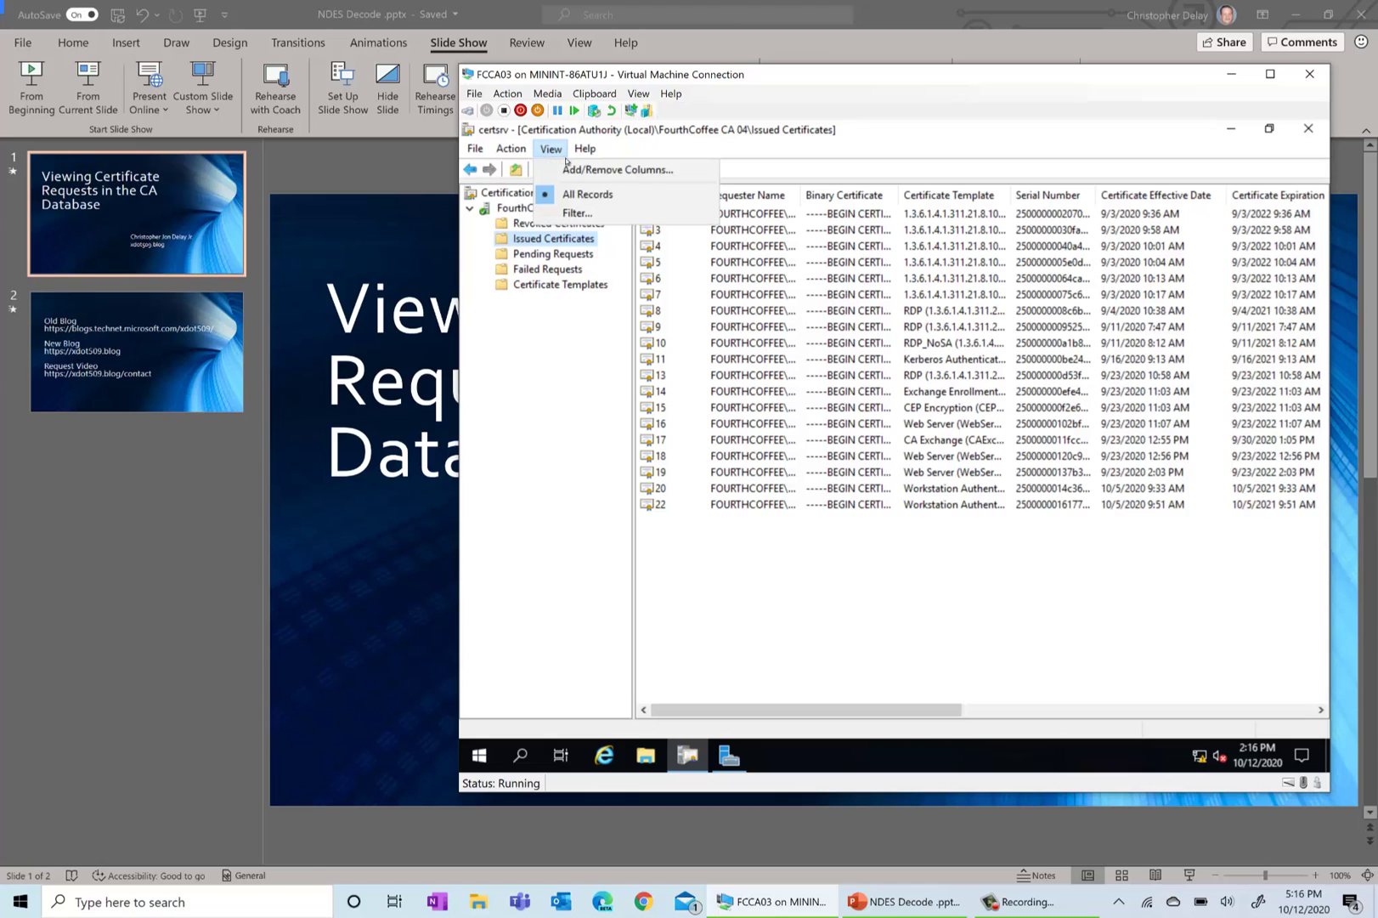
{"action": "left_click", "coordinate": [573, 169]}
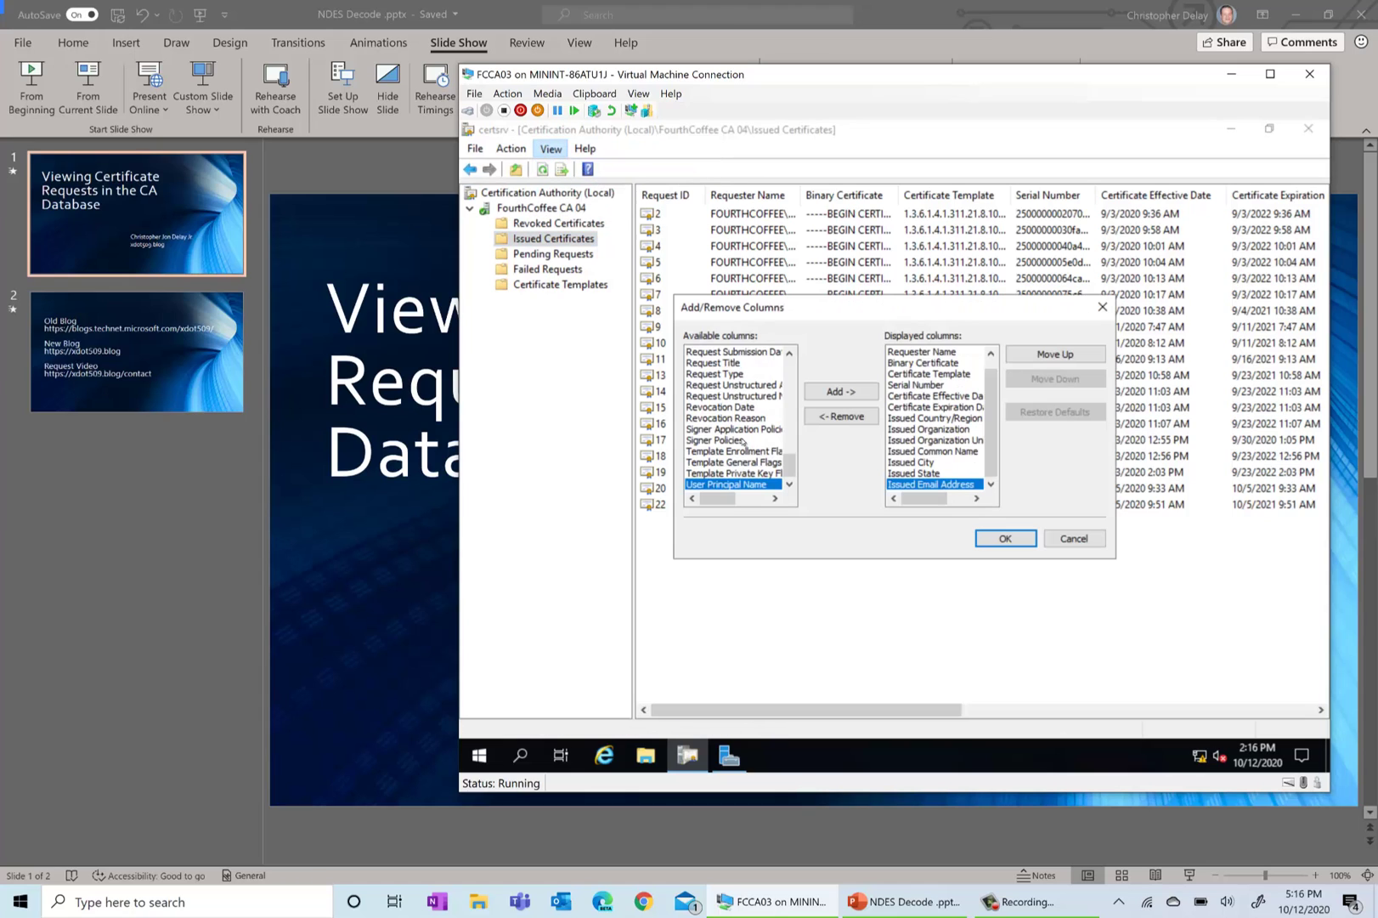
{"action": "left_click_drag", "start_coordinate": [789, 467], "coordinate": [770, 348]}
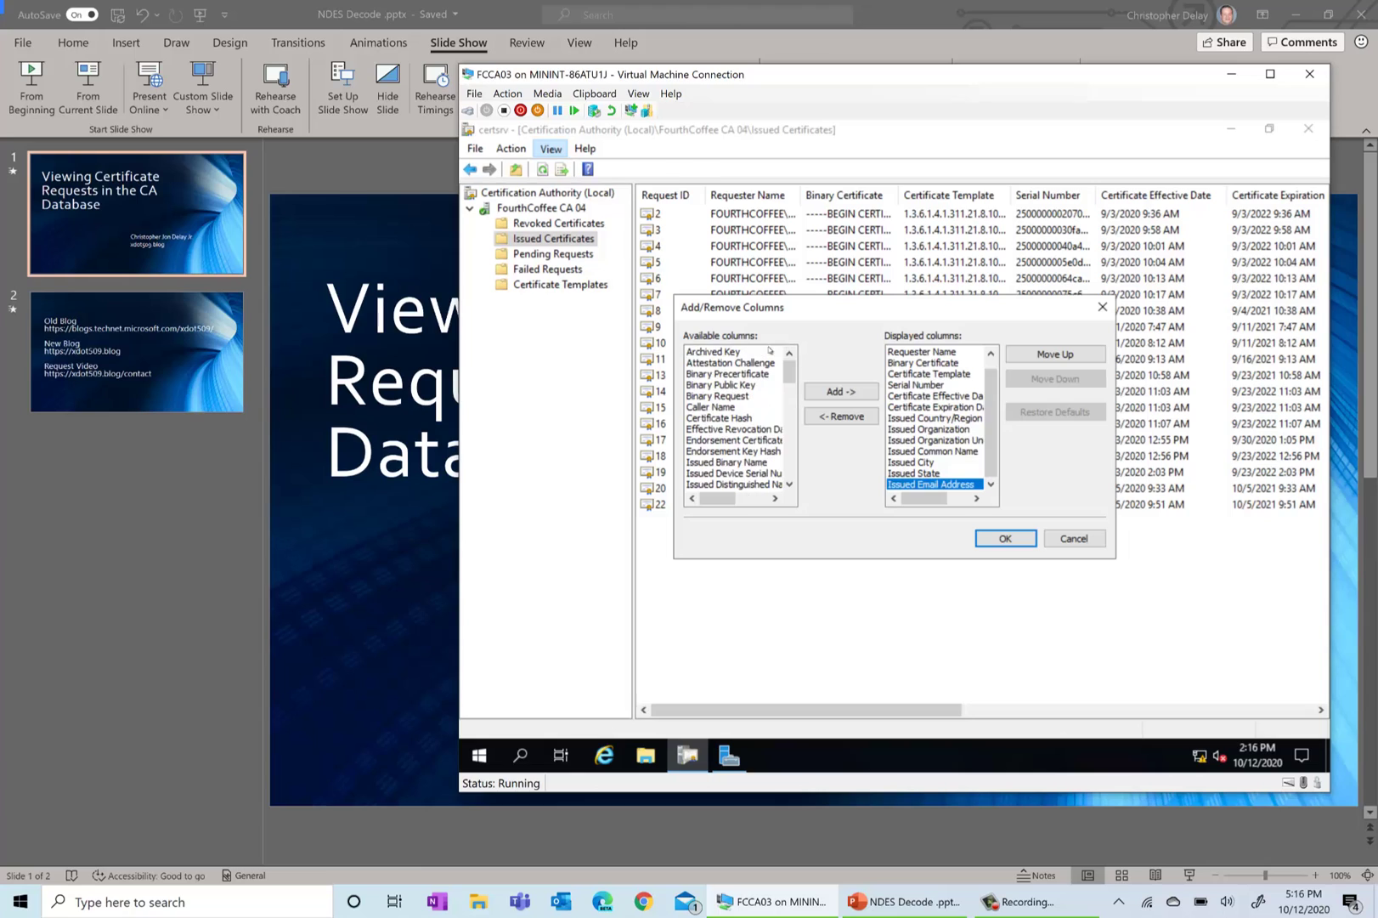
{"action": "left_click", "coordinate": [702, 396]}
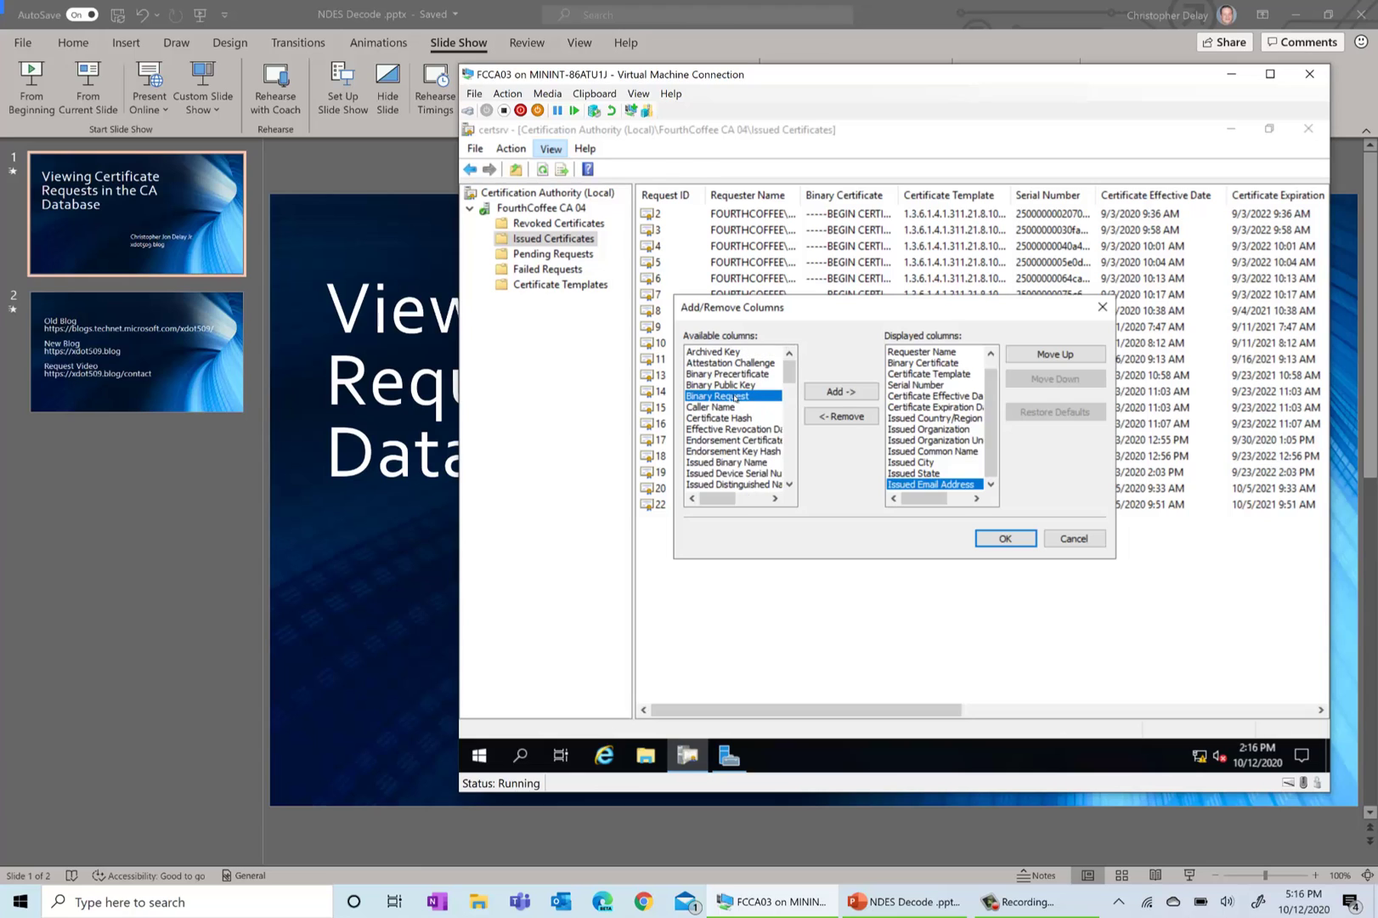
{"action": "left_click", "coordinate": [852, 393]}
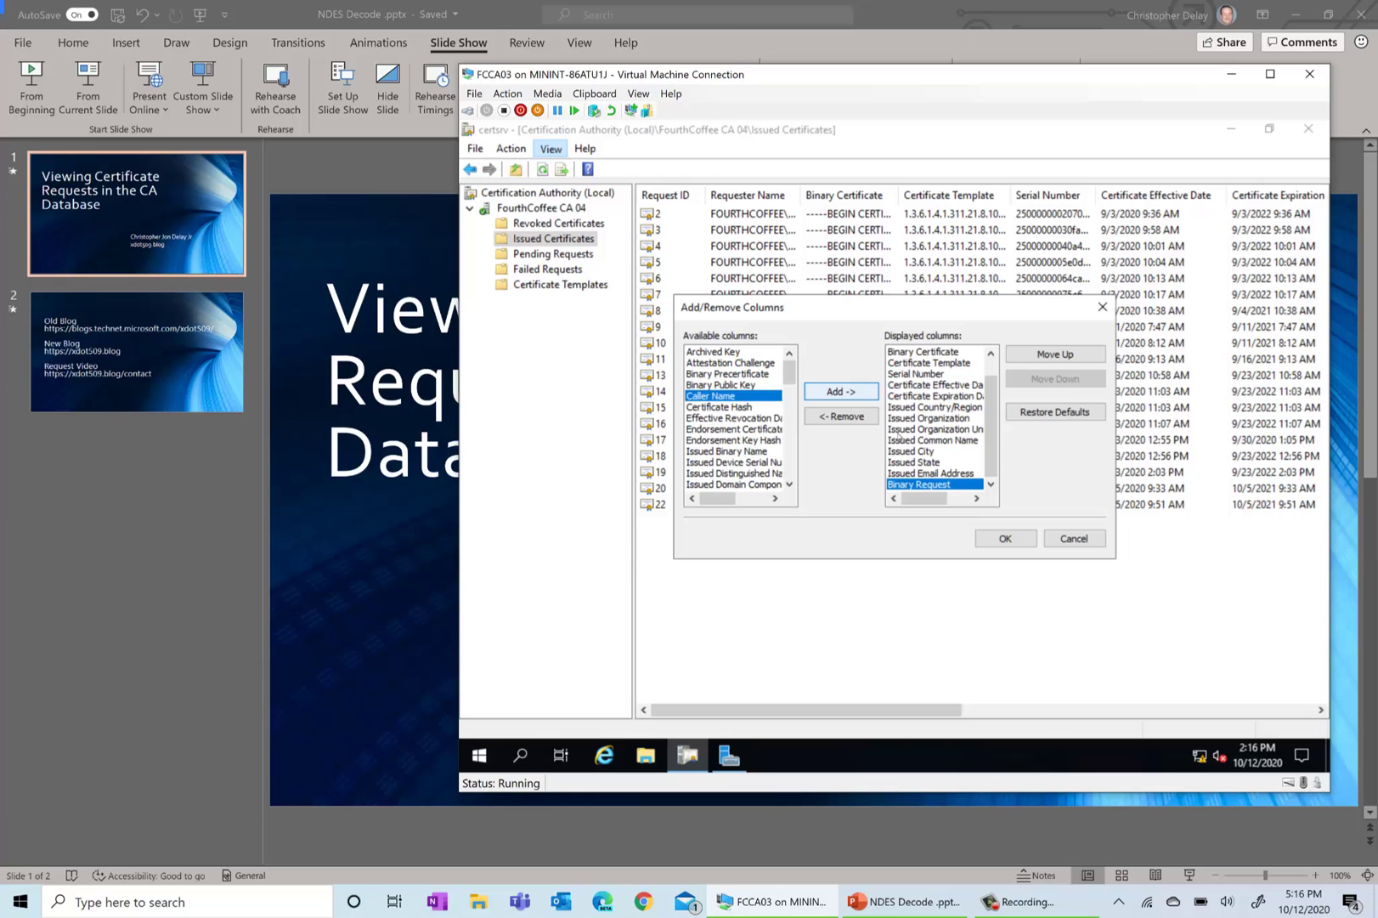
{"action": "left_click", "coordinate": [1007, 538]}
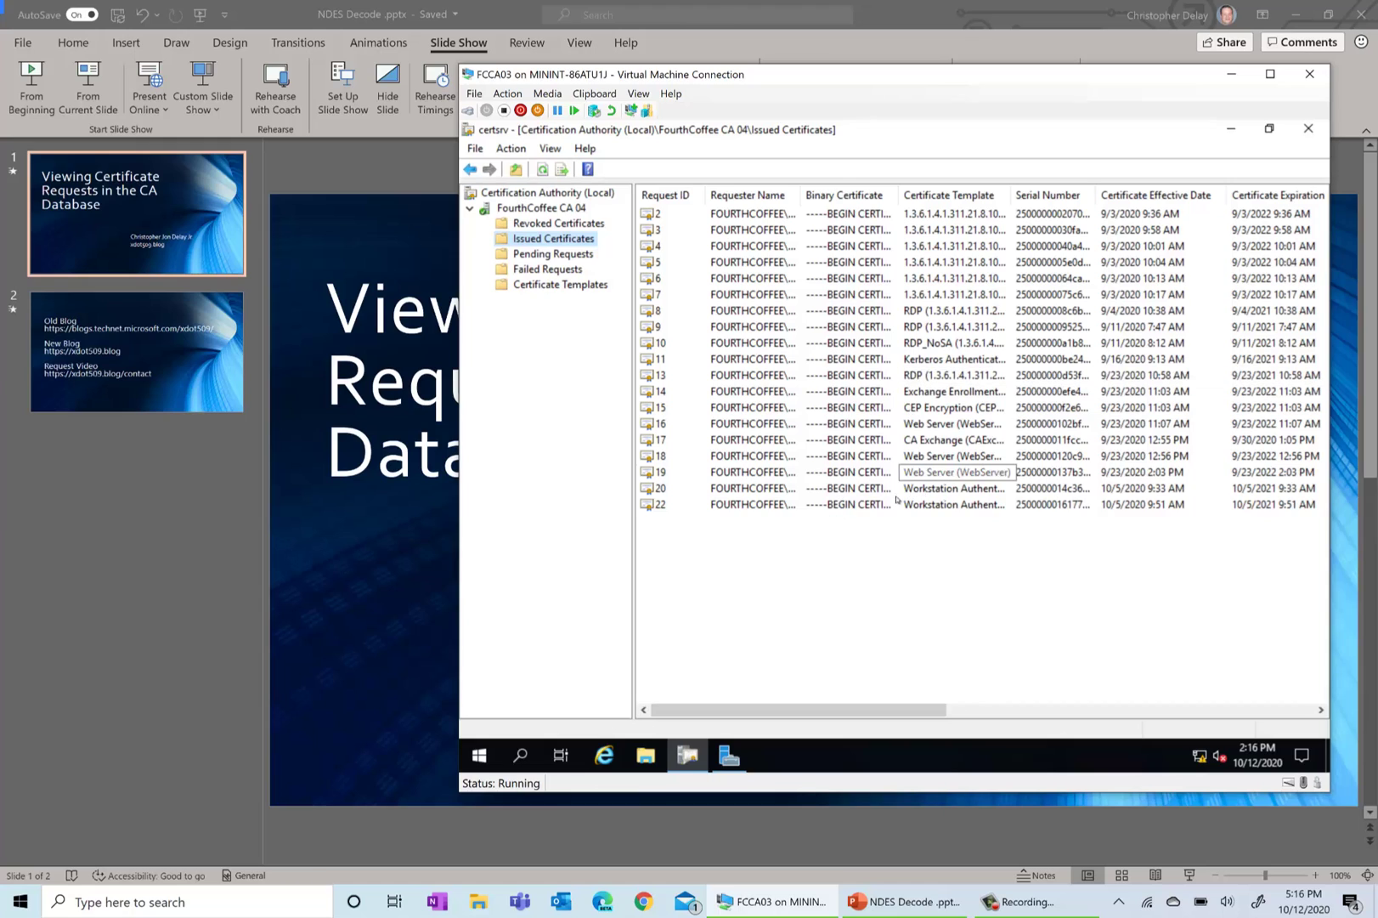
Step: Export request 11's Binary Request as formatted text, opening Binary Request - 11.tmp in Notepad
{"action": "left_click", "coordinate": [920, 361]}
{"action": "right_click", "coordinate": [920, 361]}
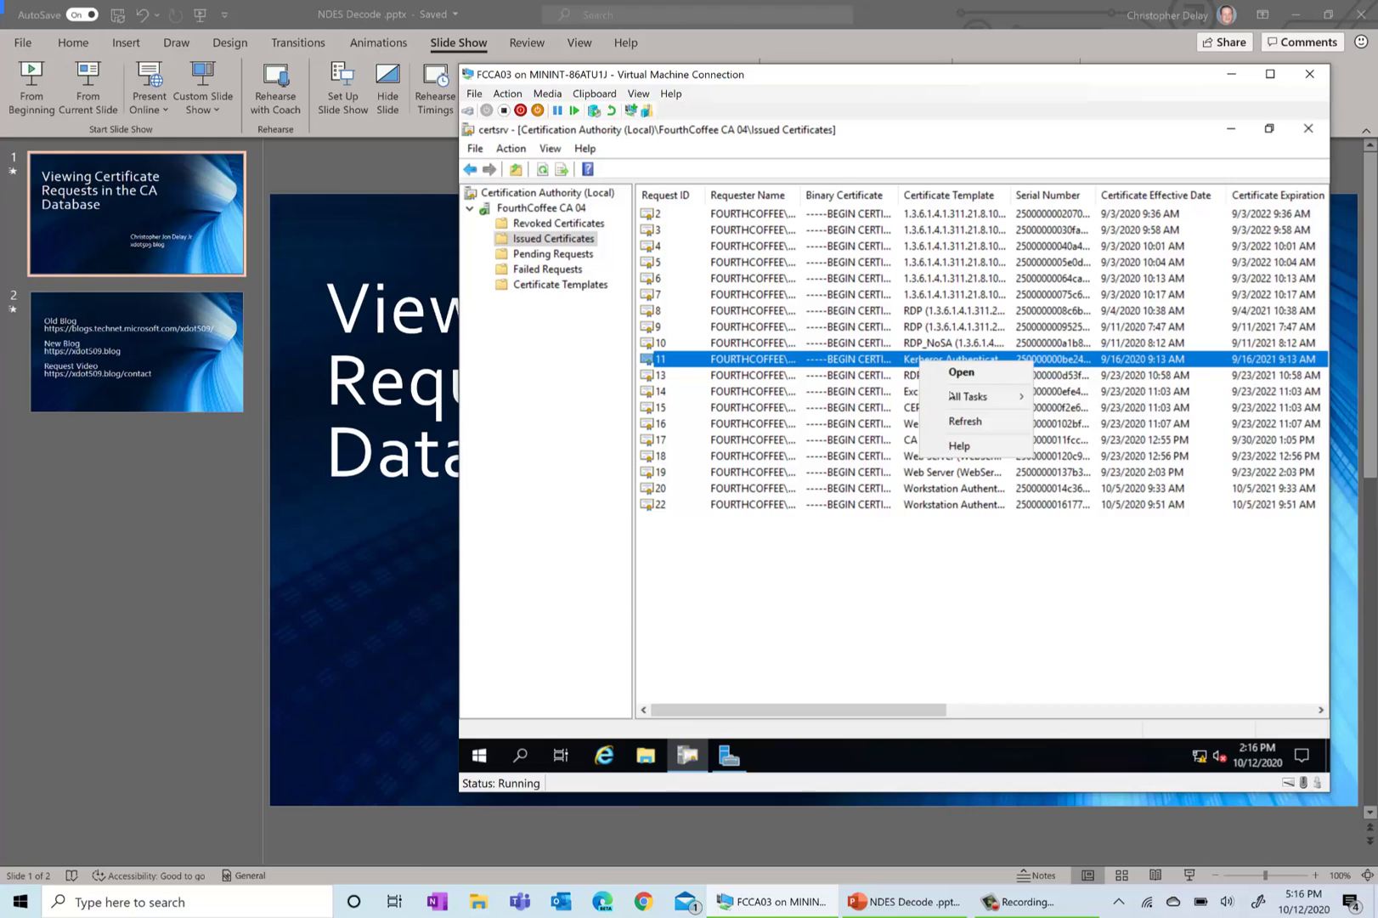
{"action": "mouse_move", "coordinate": [953, 398]}
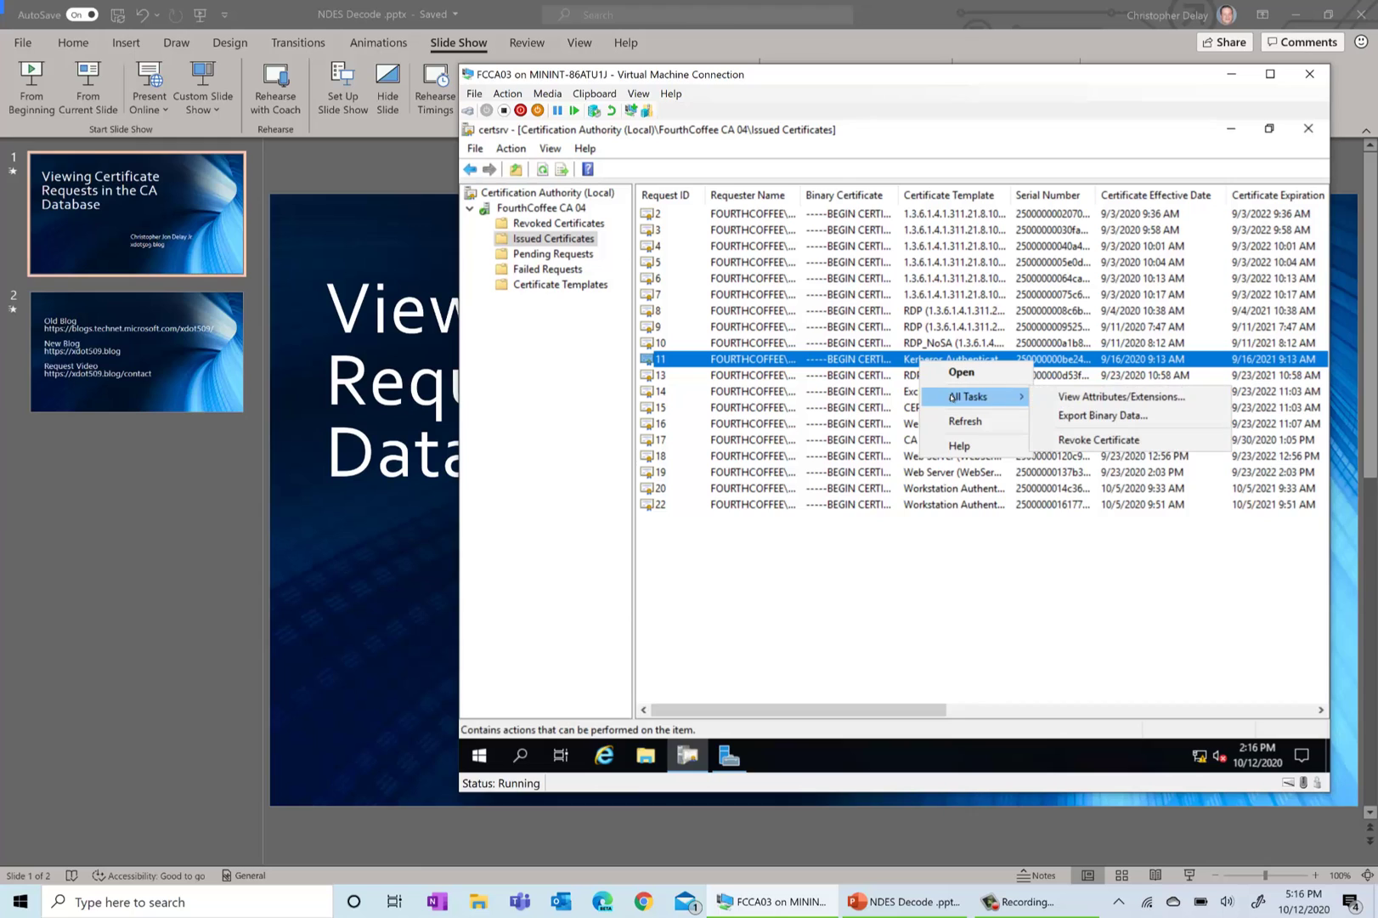
{"action": "left_click", "coordinate": [1082, 414]}
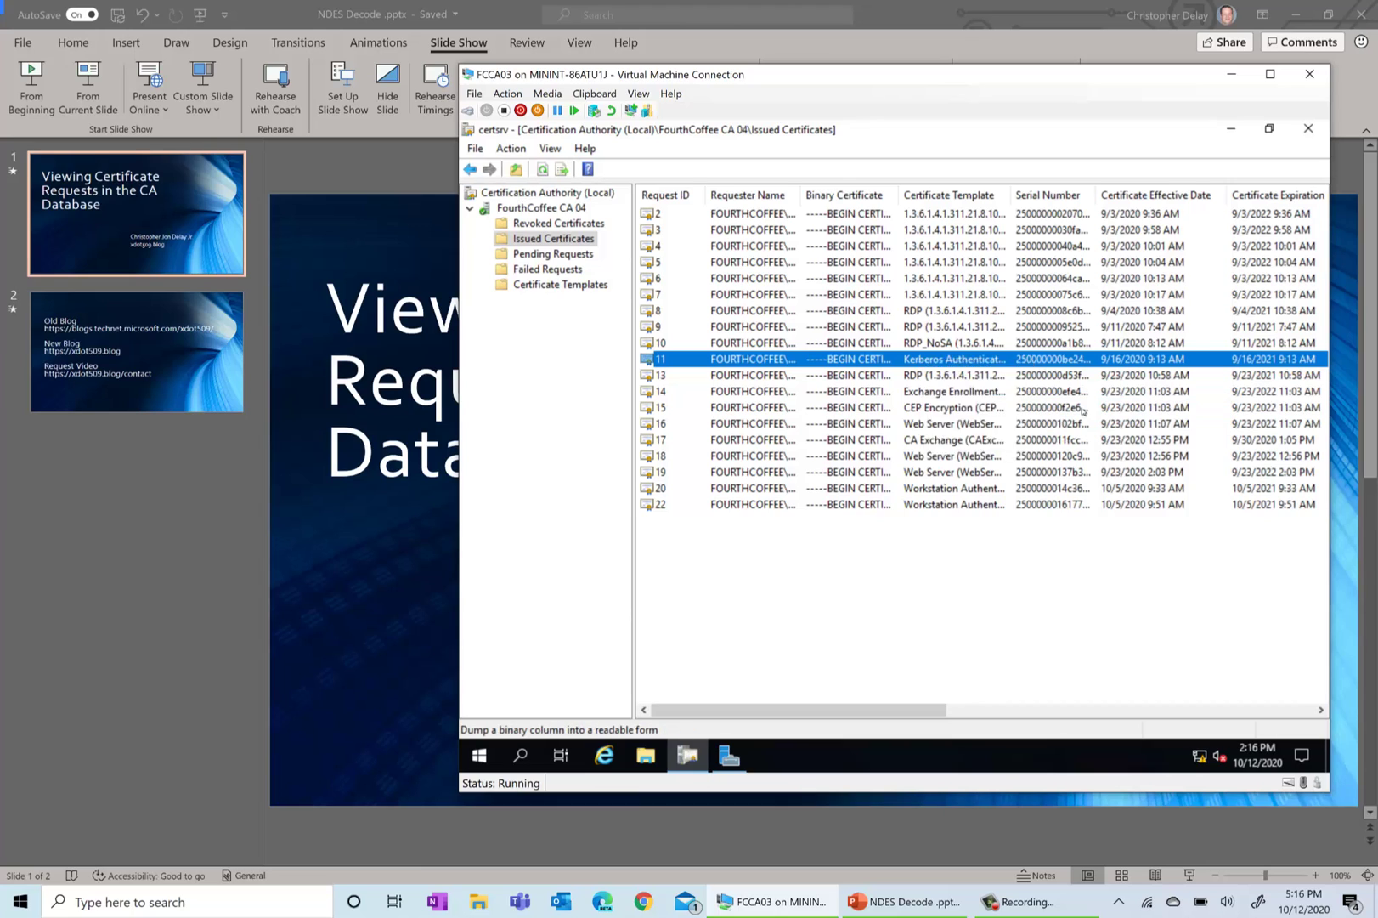
{"action": "left_click", "coordinate": [916, 427]}
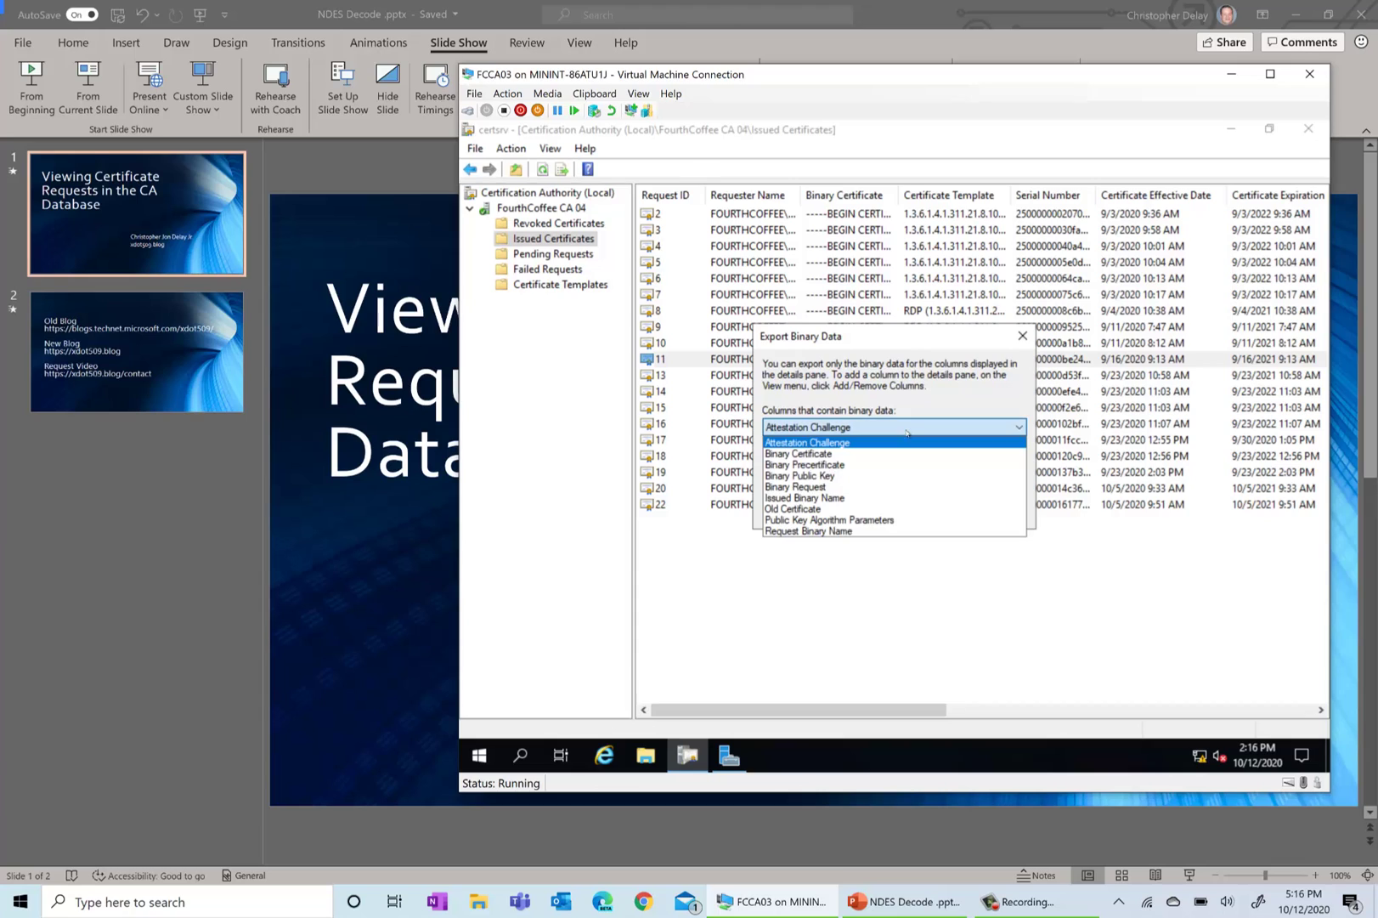
{"action": "left_click", "coordinate": [875, 486]}
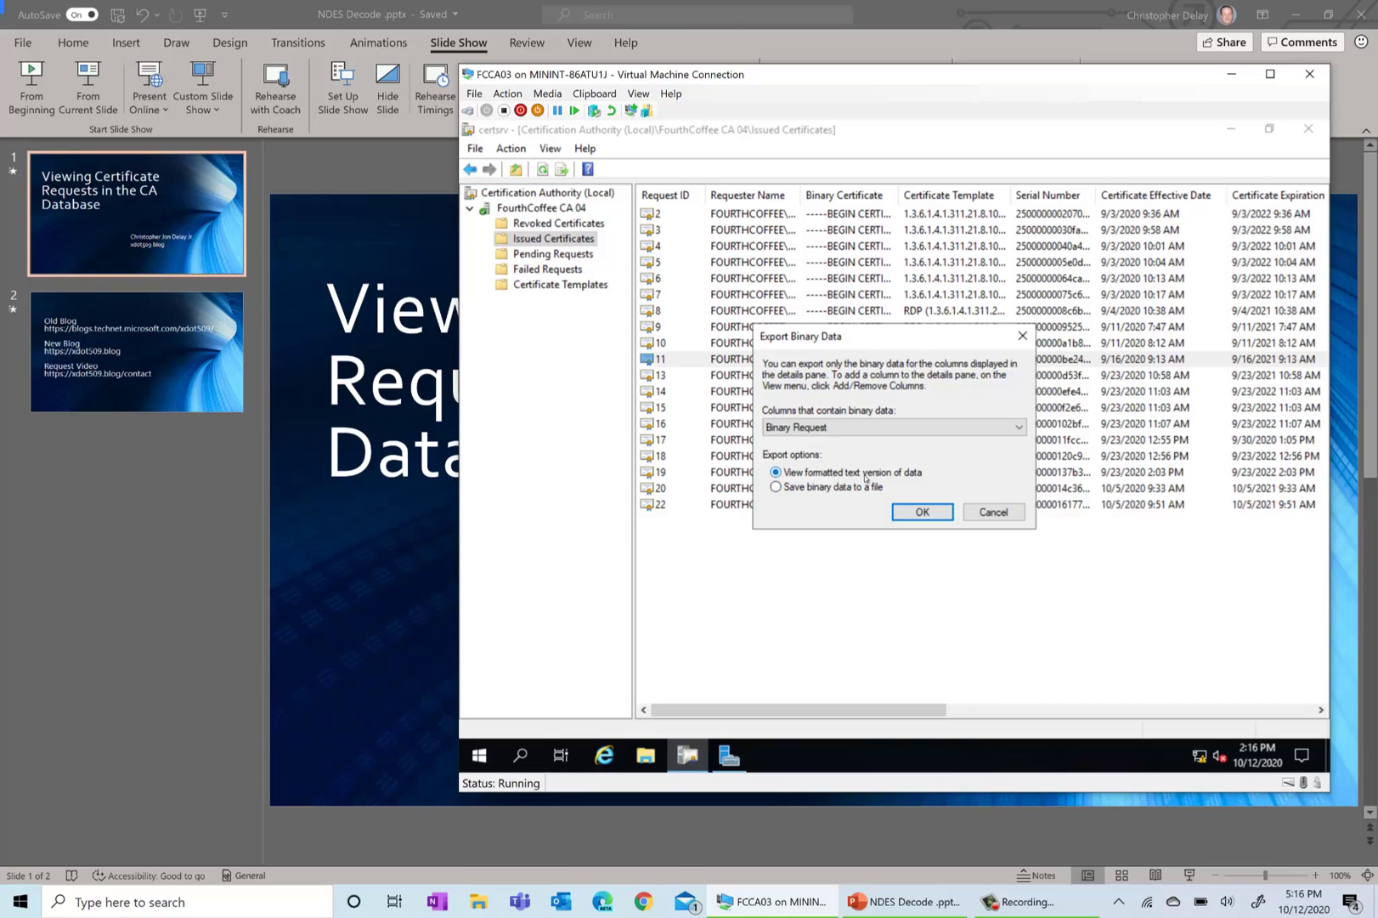
{"action": "left_click", "coordinate": [908, 509]}
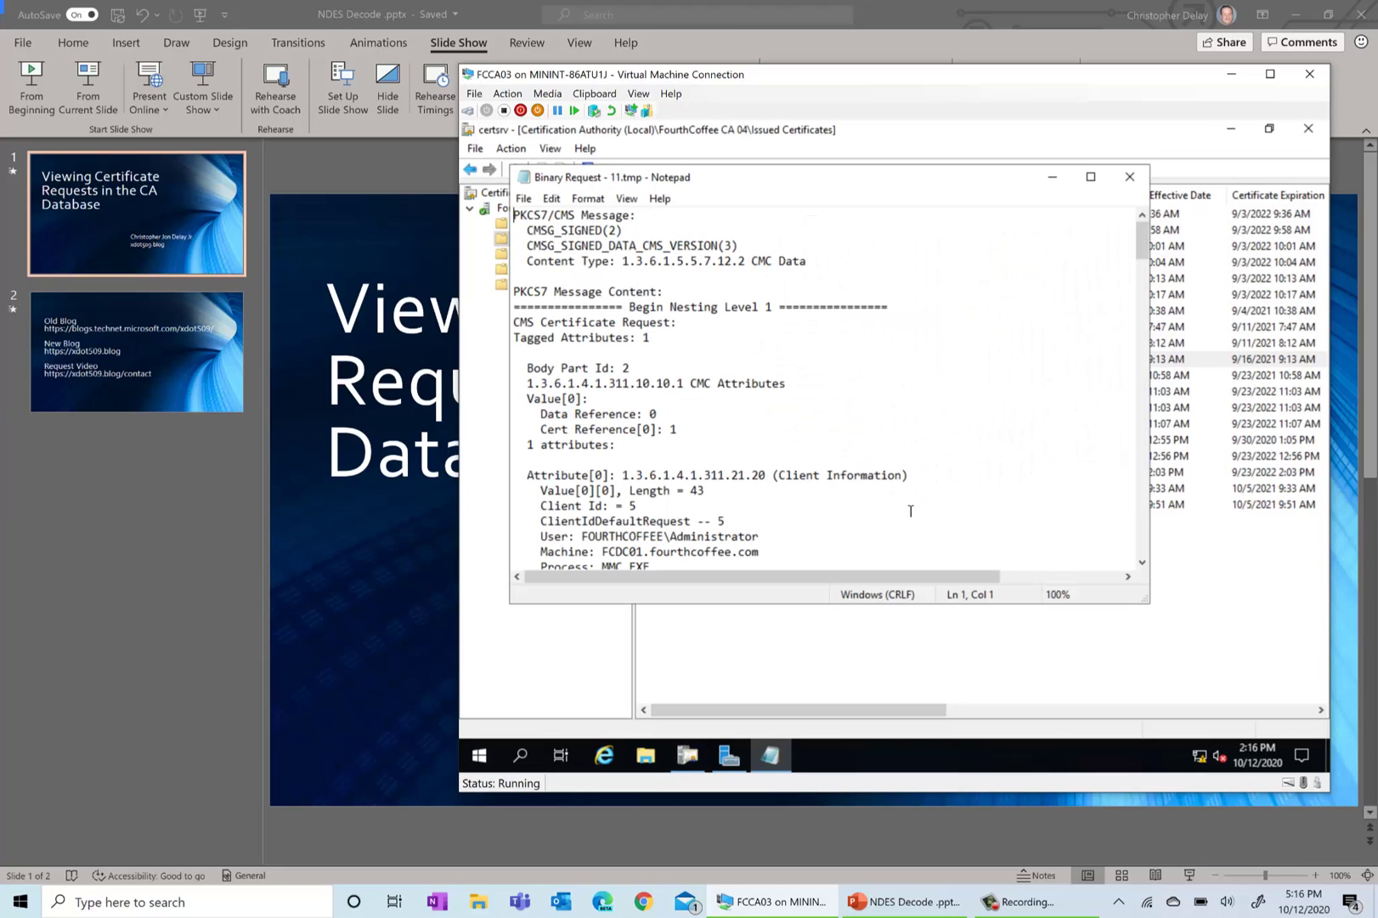
Step: Maximize Notepad and select the Client Information User, Machine and Process lines
{"action": "left_click", "coordinate": [1092, 178]}
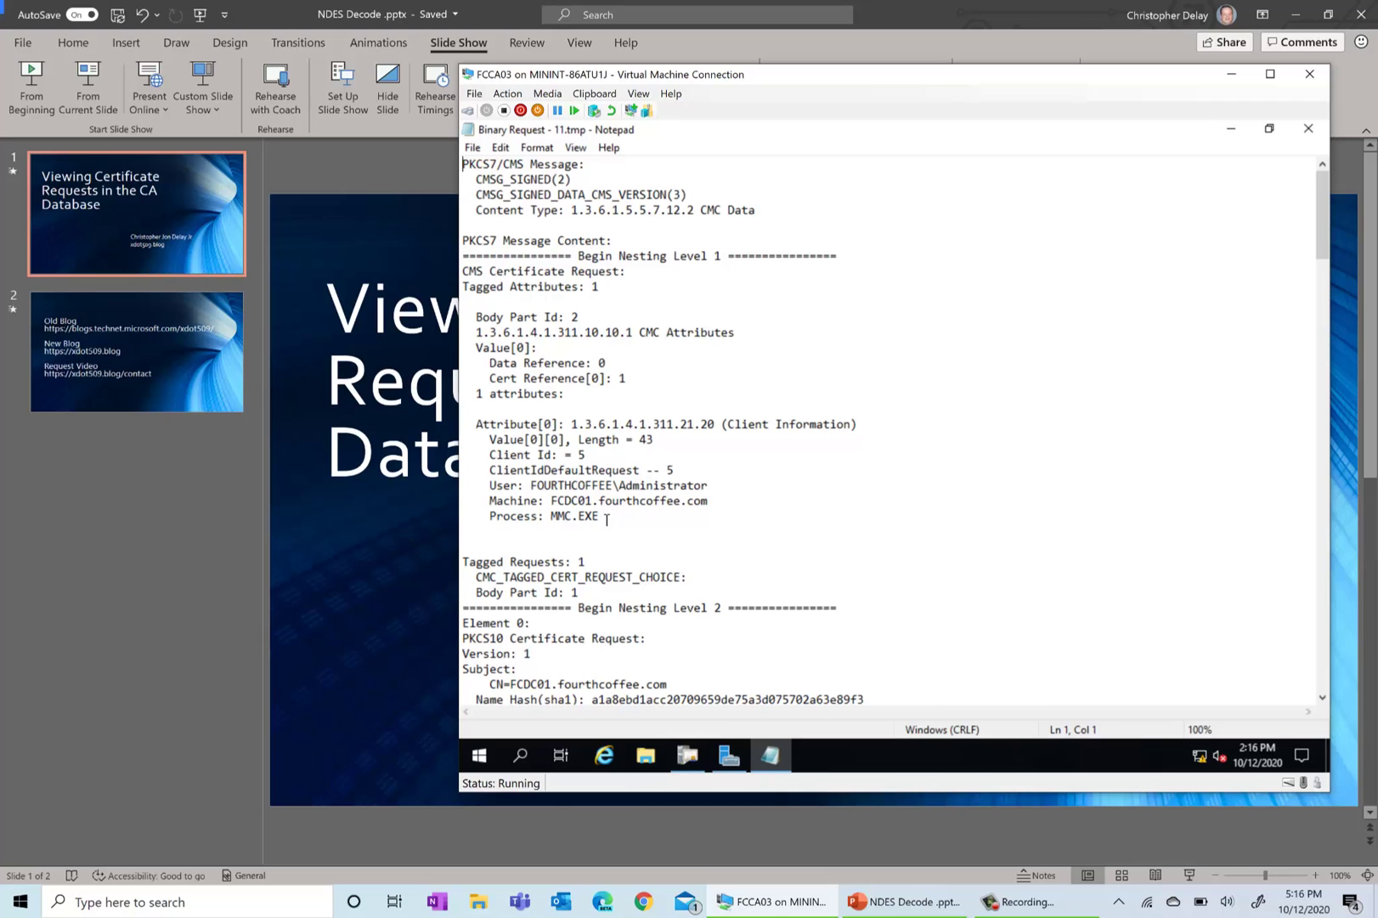
{"action": "left_click_drag", "start_coordinate": [607, 518], "coordinate": [451, 489]}
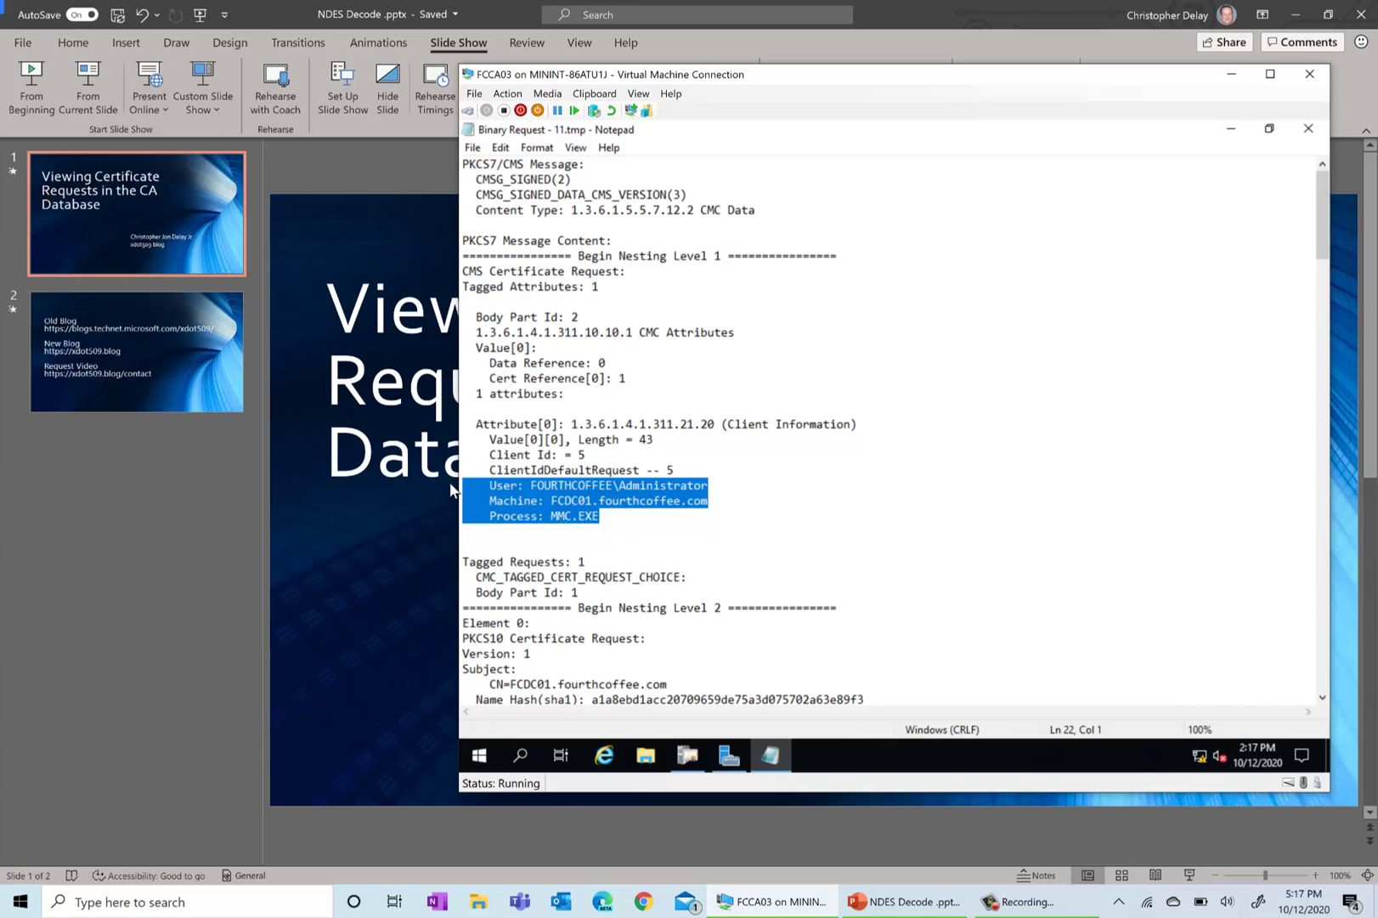
{"action": "left_click", "coordinate": [618, 519]}
{"action": "key", "text": "shift+Left"}
{"action": "key", "text": "shift+Left"}
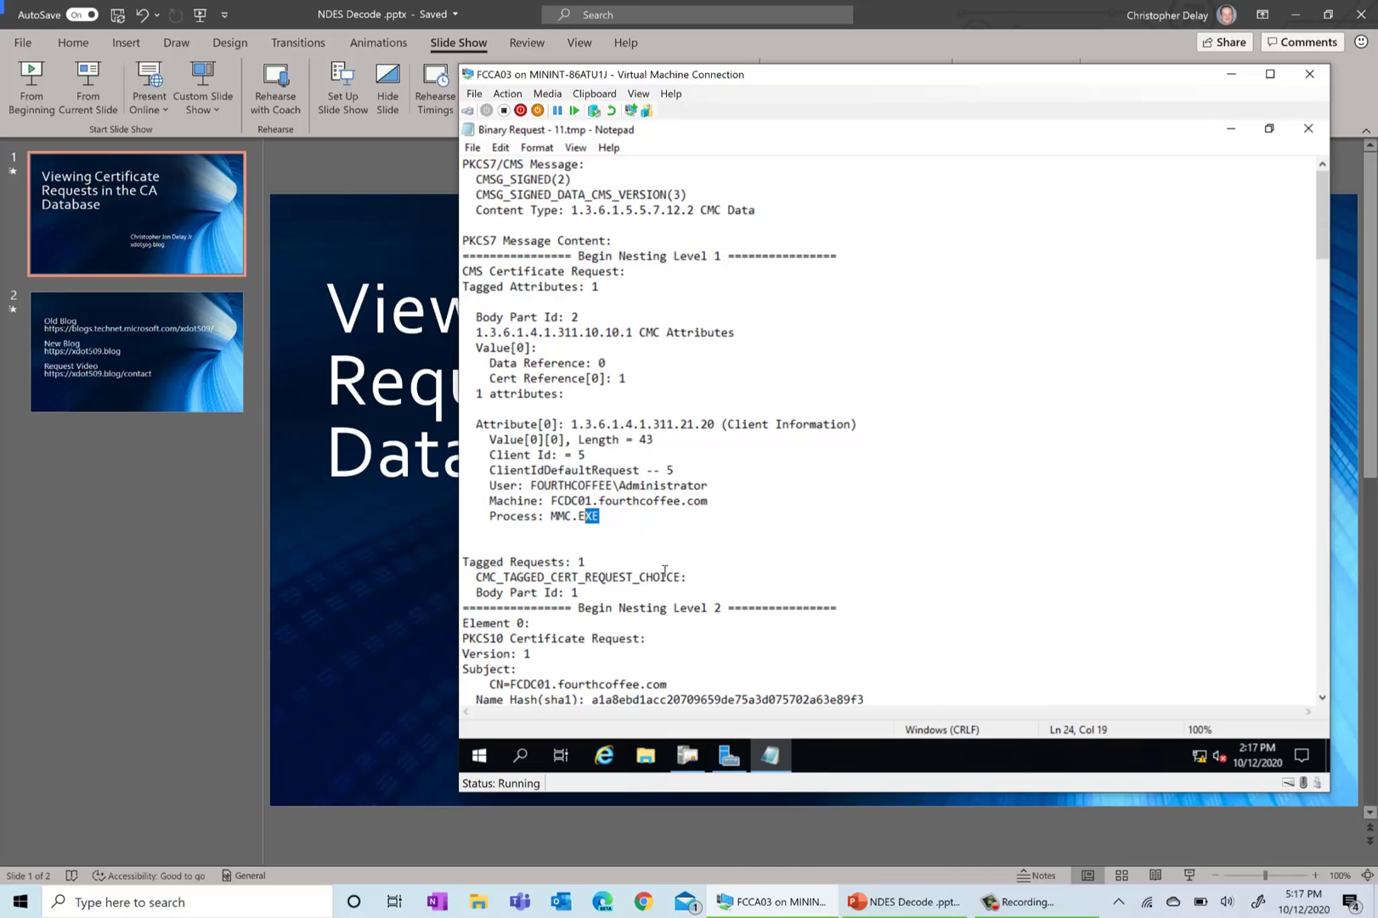
Step: Select the CN=FCDC01.fourthcoffee.com subject, then scroll down to the Key Usage and Application Policies extensions
{"action": "scroll", "coordinate": [665, 570], "scroll_direction": "down", "scroll_amount": 4}
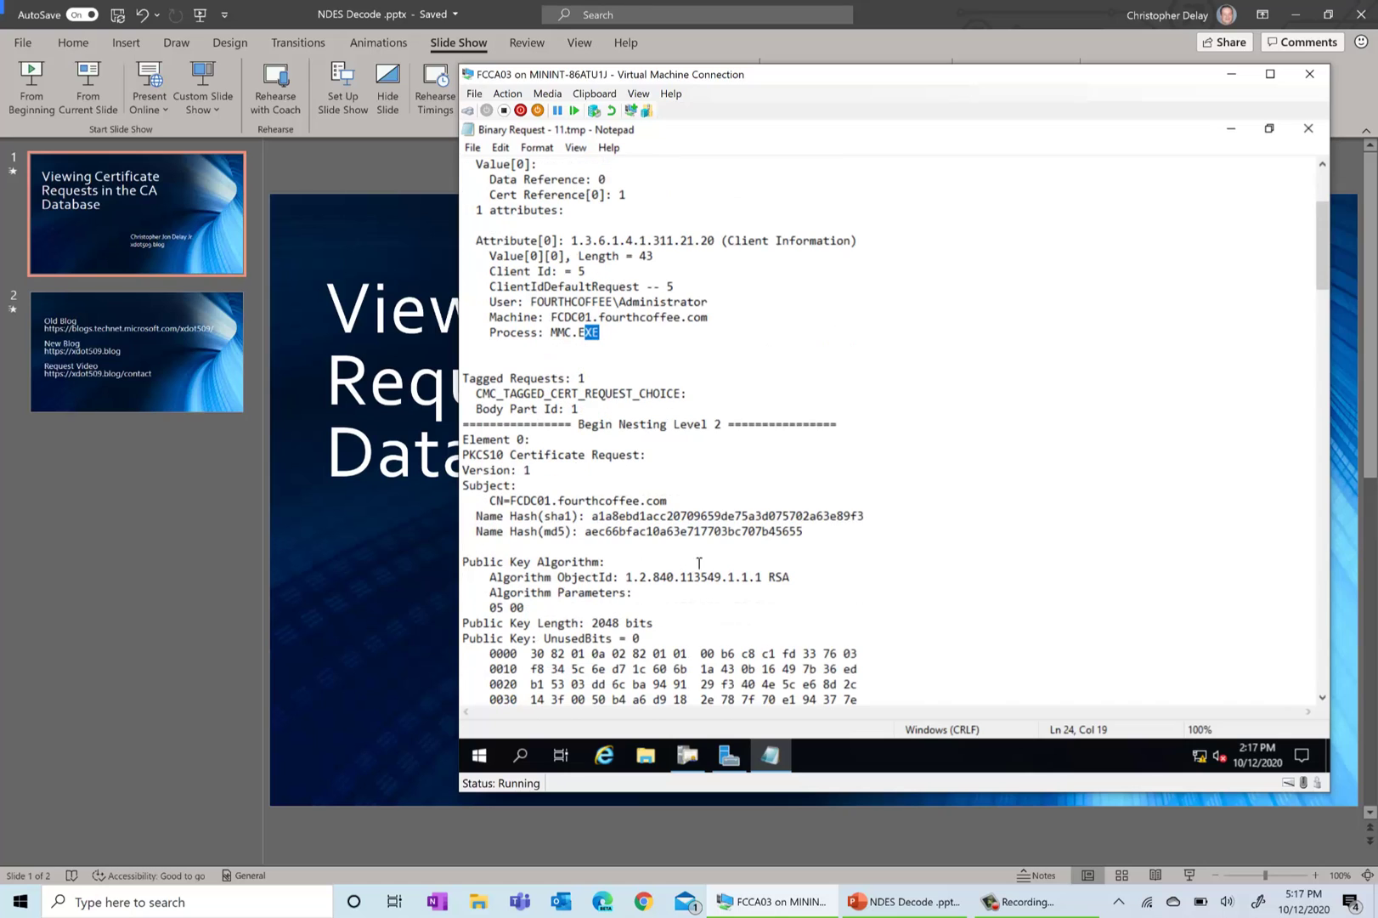
{"action": "left_click", "coordinate": [669, 502]}
{"action": "left_click_drag", "start_coordinate": [669, 501], "coordinate": [504, 501]}
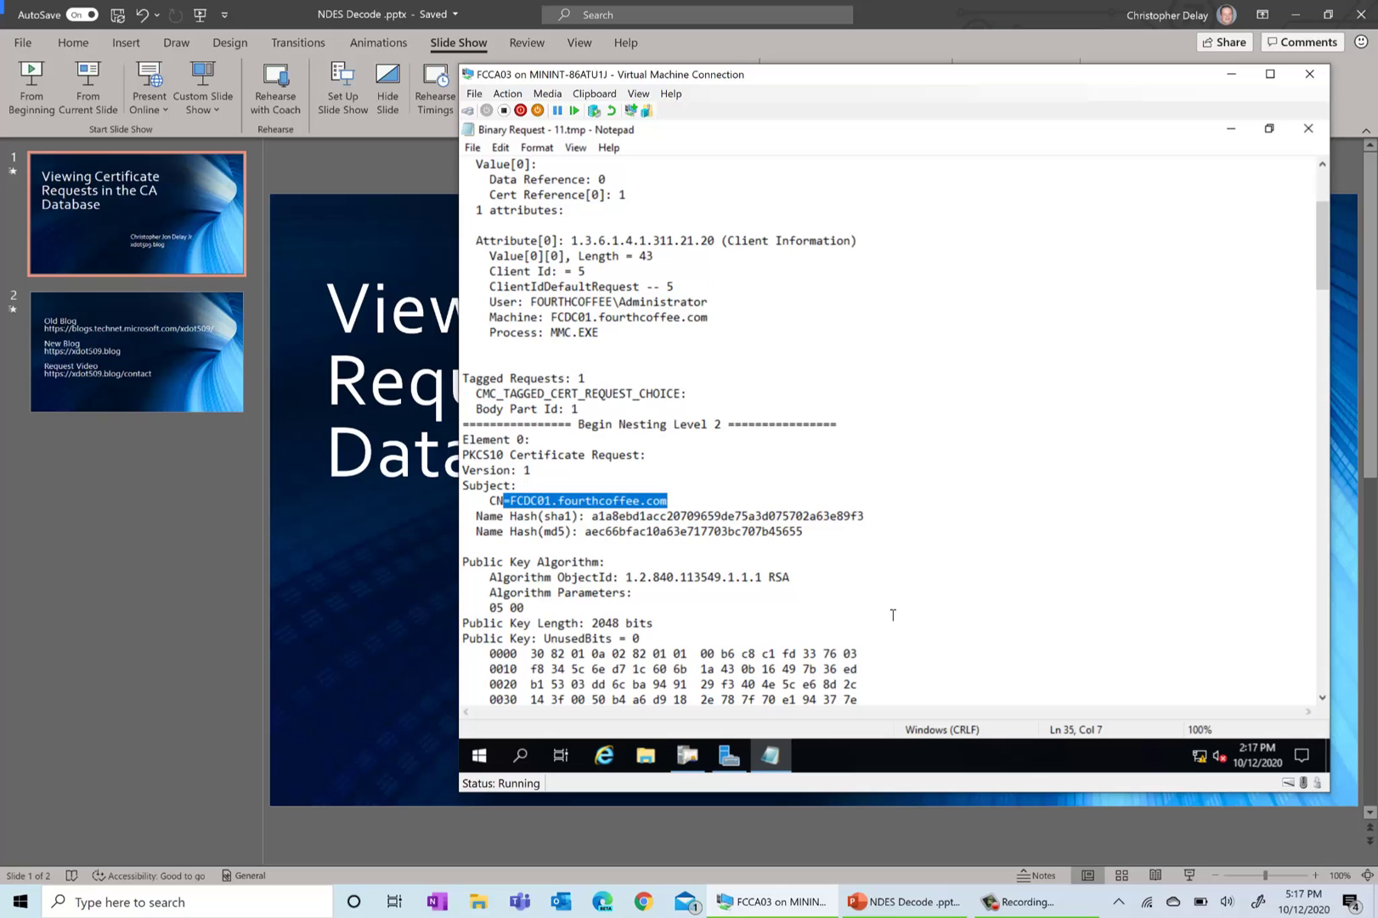
{"action": "scroll", "coordinate": [893, 615], "scroll_direction": "down", "scroll_amount": 1}
{"action": "scroll", "coordinate": [893, 615], "scroll_direction": "down", "scroll_amount": 8}
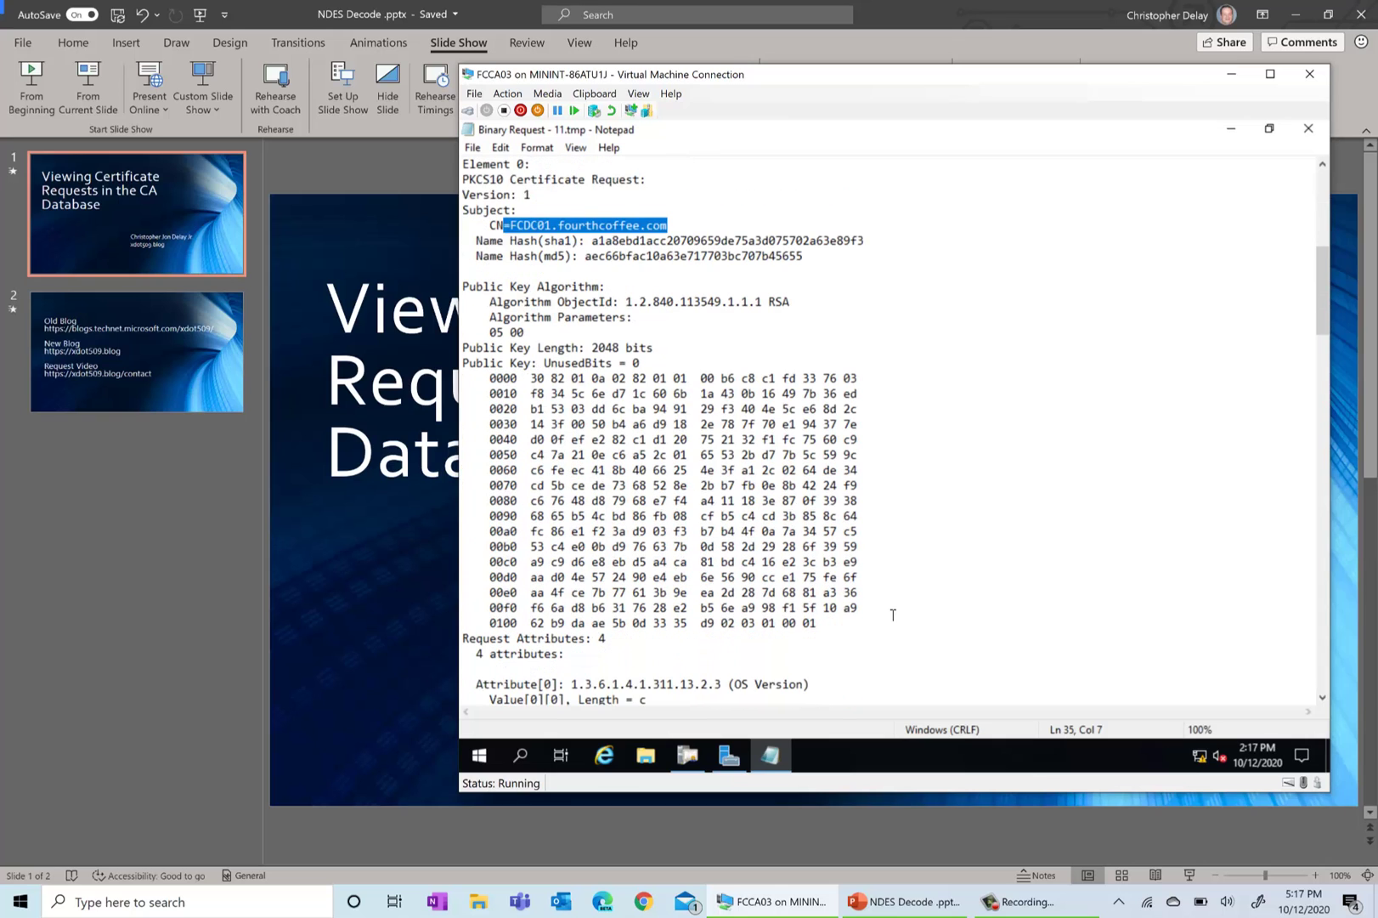
{"action": "scroll", "coordinate": [893, 614], "scroll_direction": "down", "scroll_amount": 5}
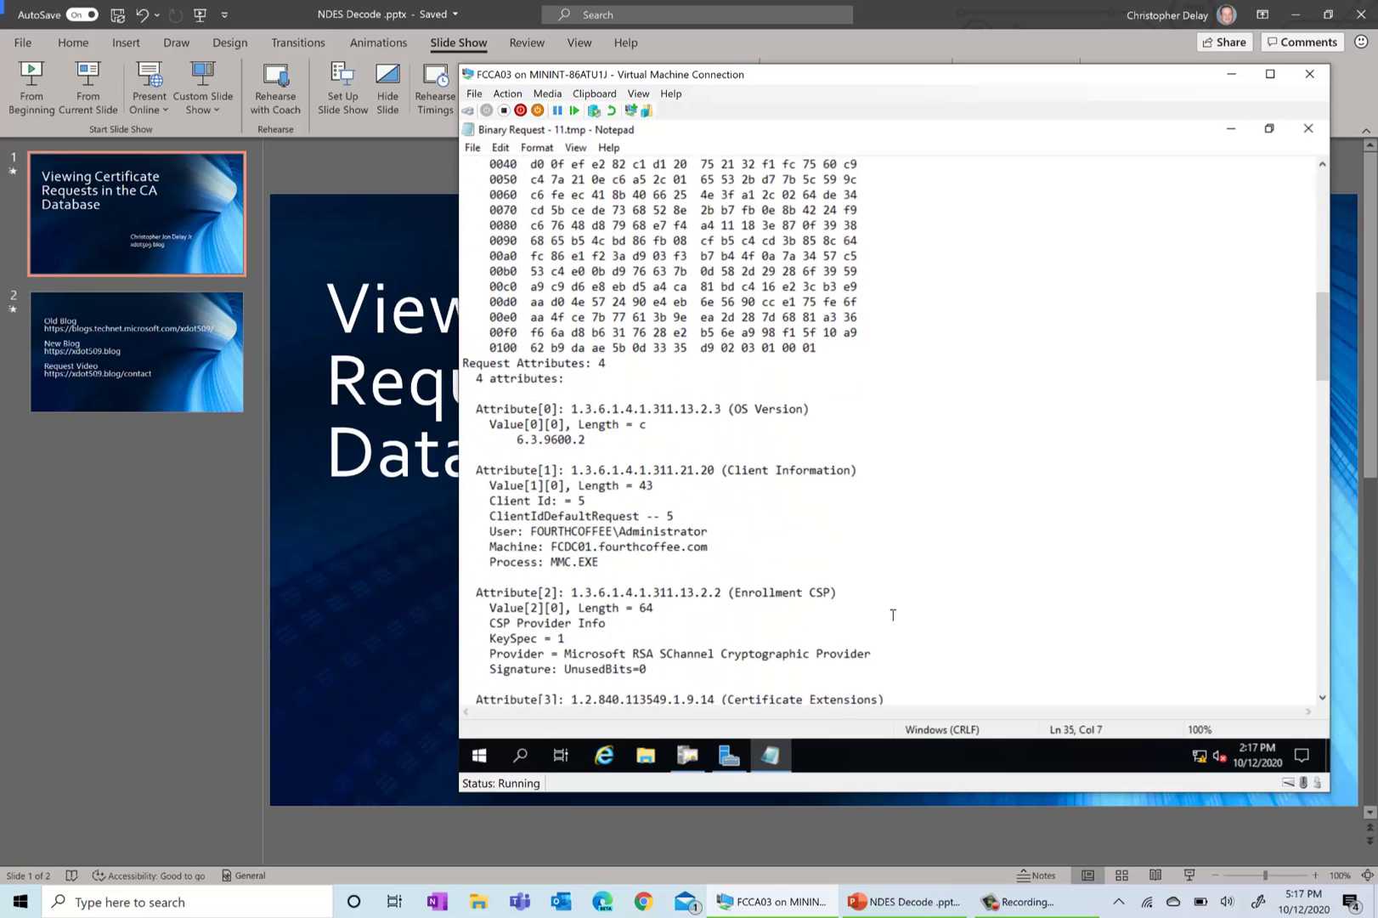
{"action": "scroll", "coordinate": [893, 614], "scroll_direction": "down", "scroll_amount": 1}
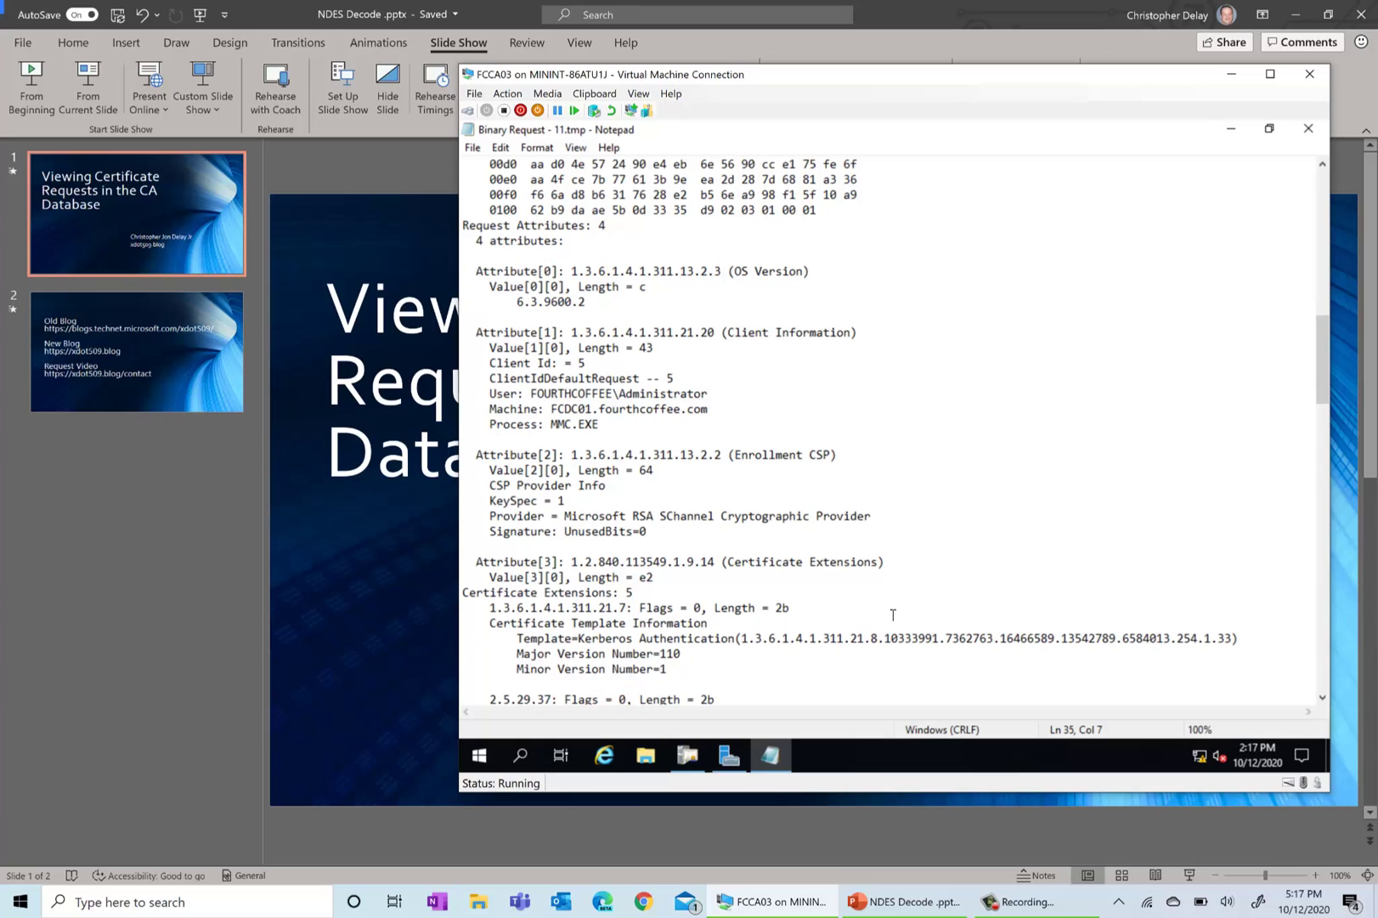
{"action": "scroll", "coordinate": [894, 615], "scroll_direction": "down", "scroll_amount": 1}
{"action": "scroll", "coordinate": [893, 614], "scroll_direction": "down", "scroll_amount": 1}
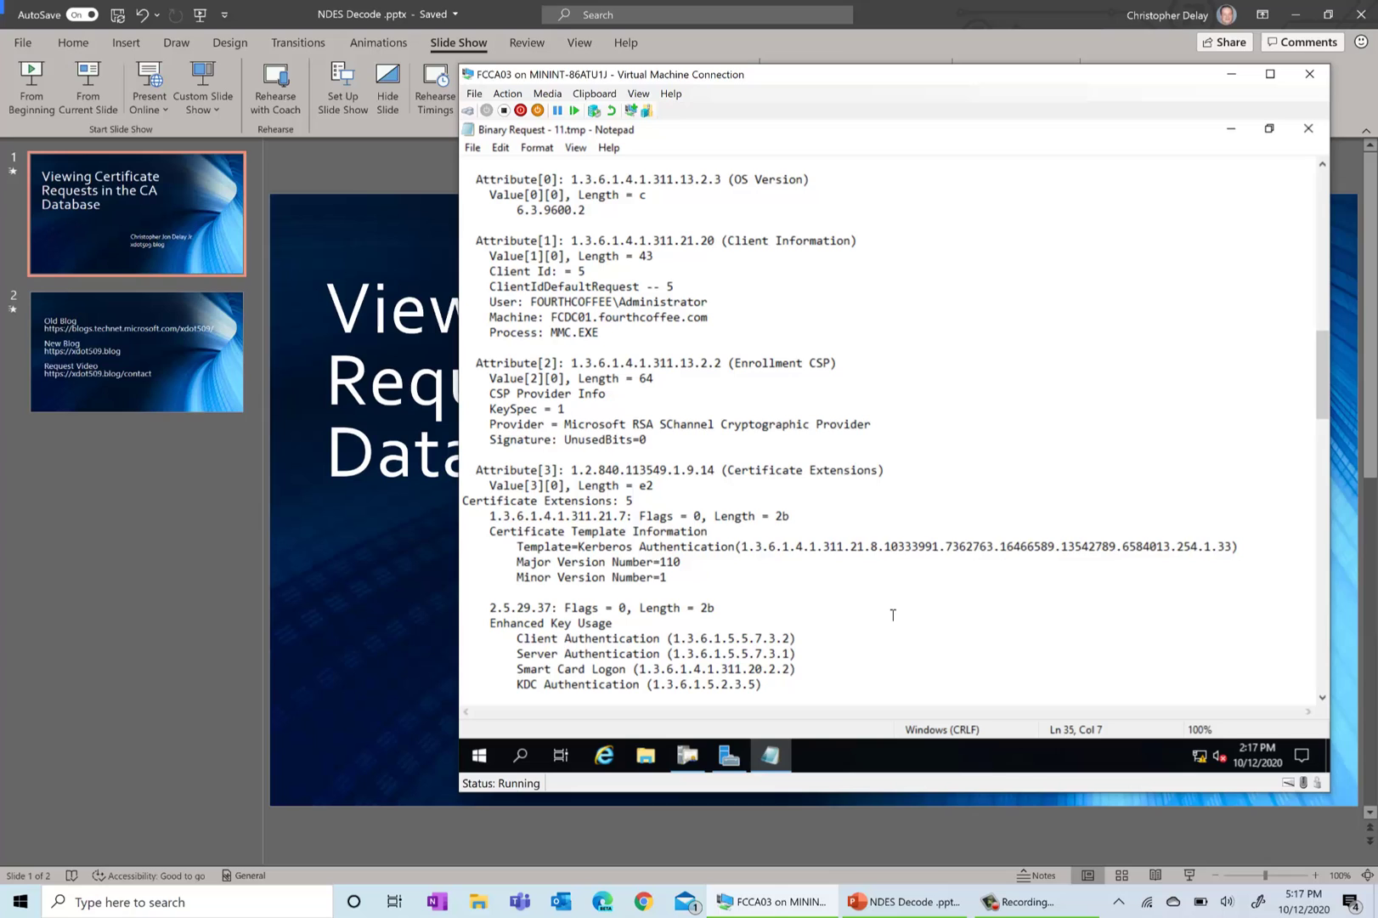
{"action": "scroll", "coordinate": [893, 615], "scroll_direction": "down", "scroll_amount": 2}
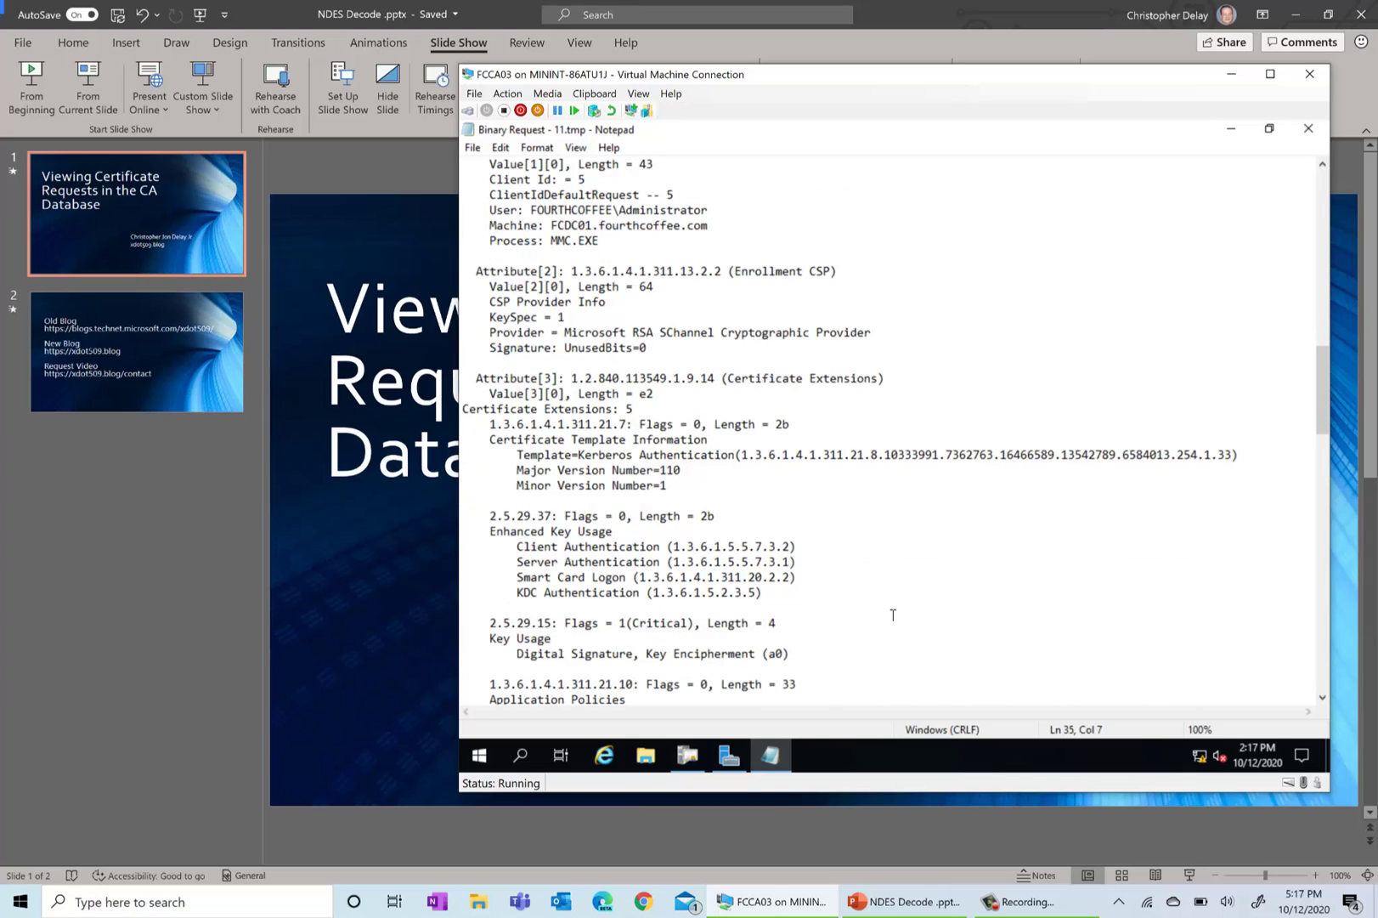
{"action": "scroll", "coordinate": [893, 614], "scroll_direction": "down", "scroll_amount": 1}
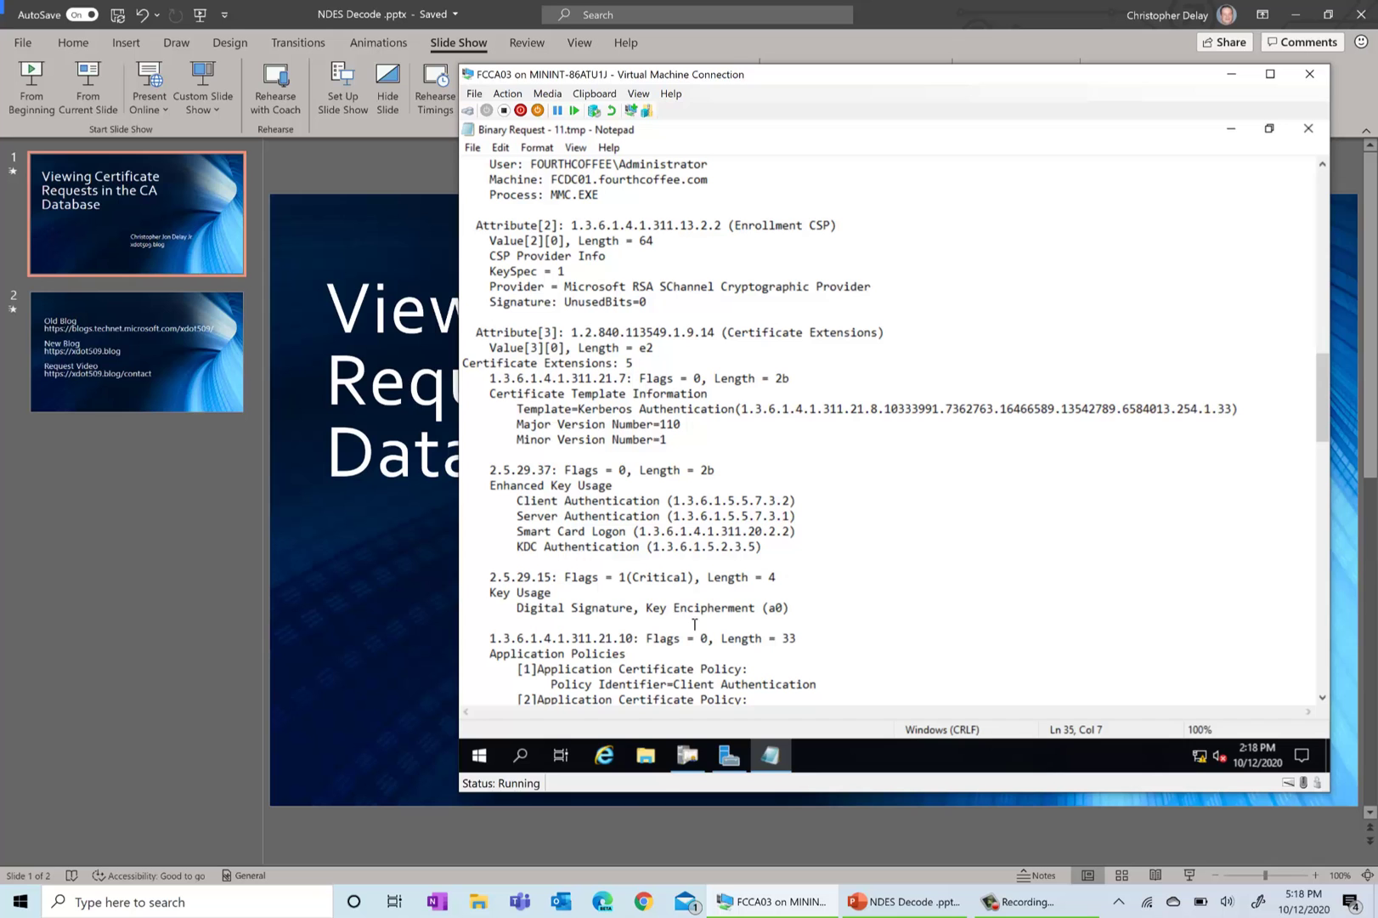
Step: Return to PowerPoint and start the slide show from the 'Viewing Certificate Requests in the CA Database' slide
{"action": "right_click", "coordinate": [956, 9]}
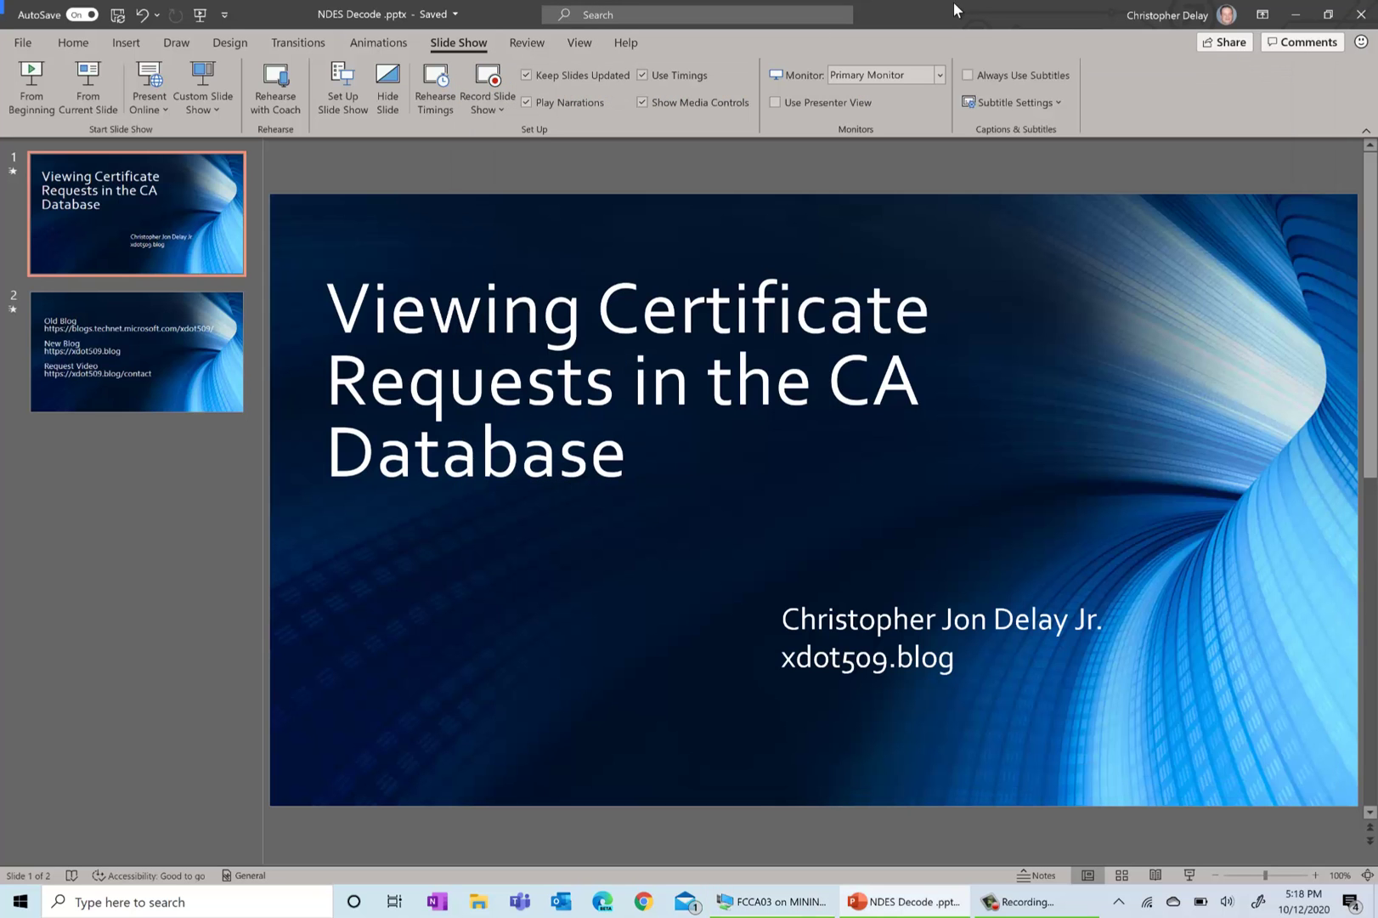
{"action": "left_click", "coordinate": [80, 87]}
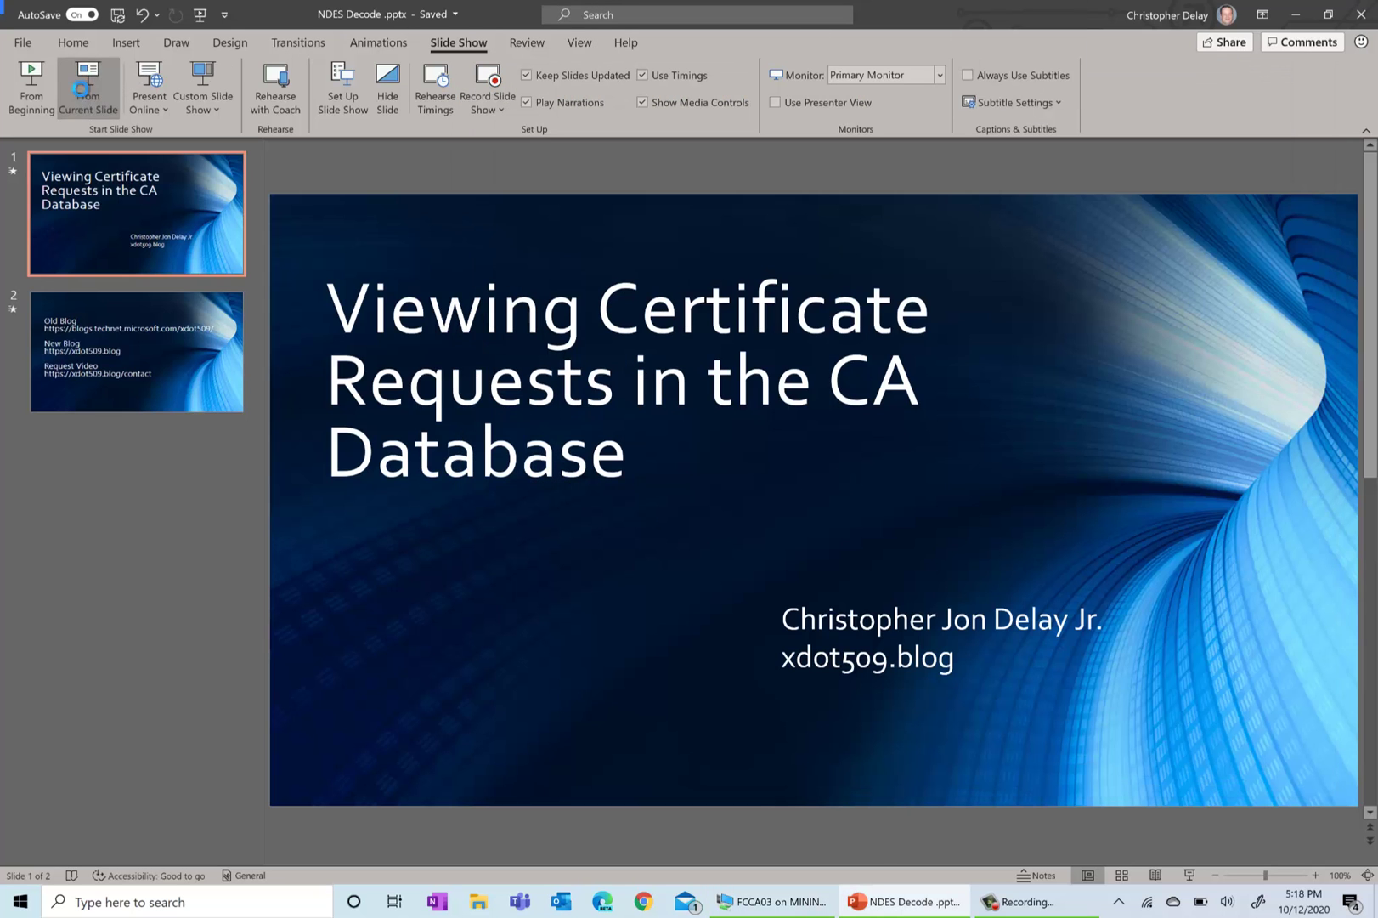